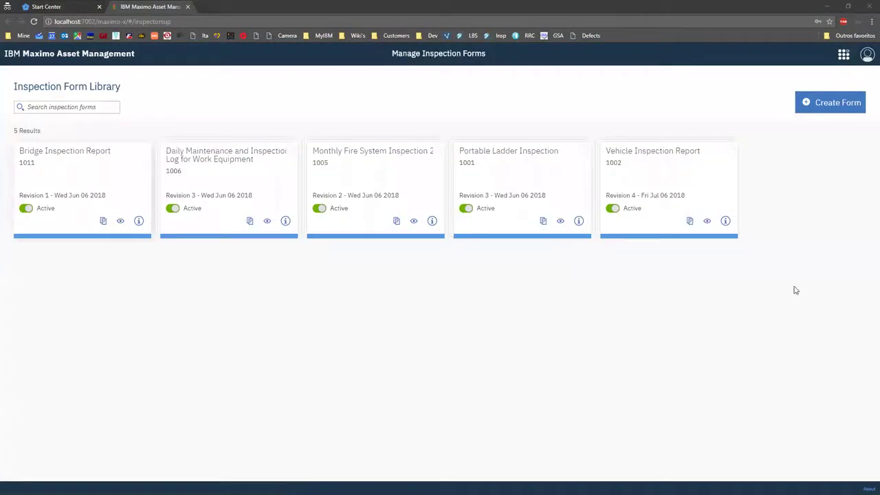
# Create revision 5 of the Vehicle Inspection Report and begin editing its questions.
pyautogui.click(658, 168)
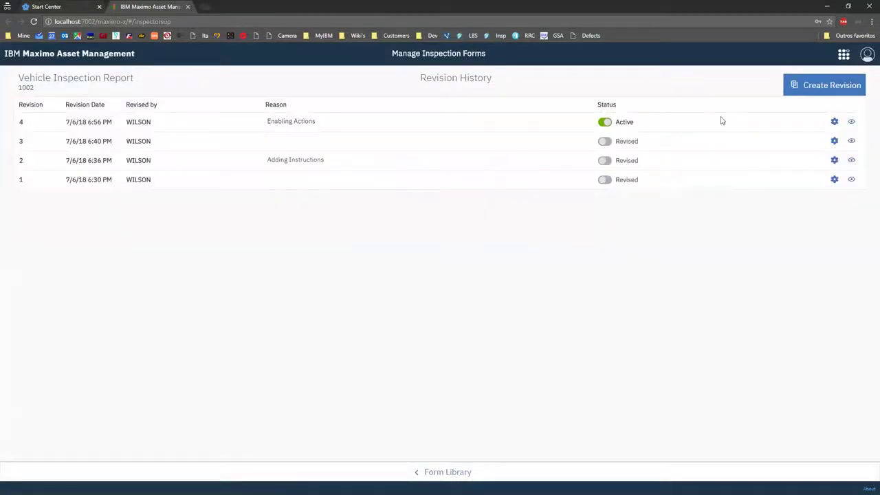
pyautogui.click(829, 85)
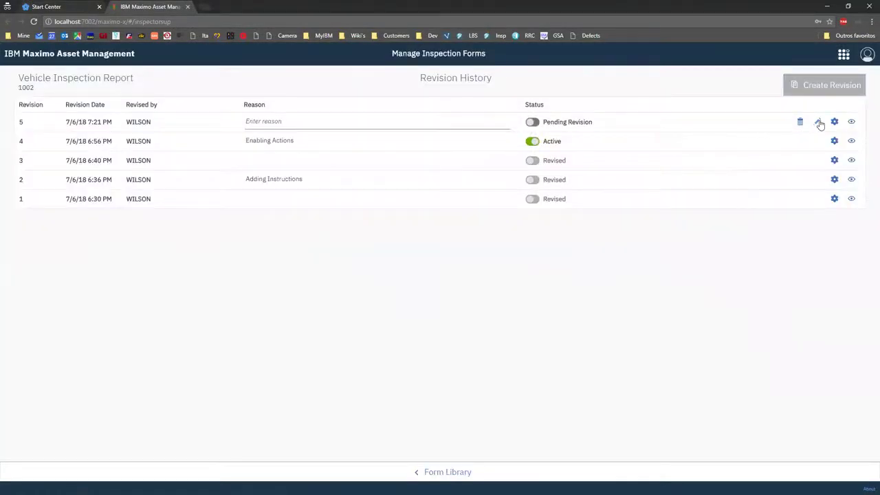
pyautogui.click(819, 122)
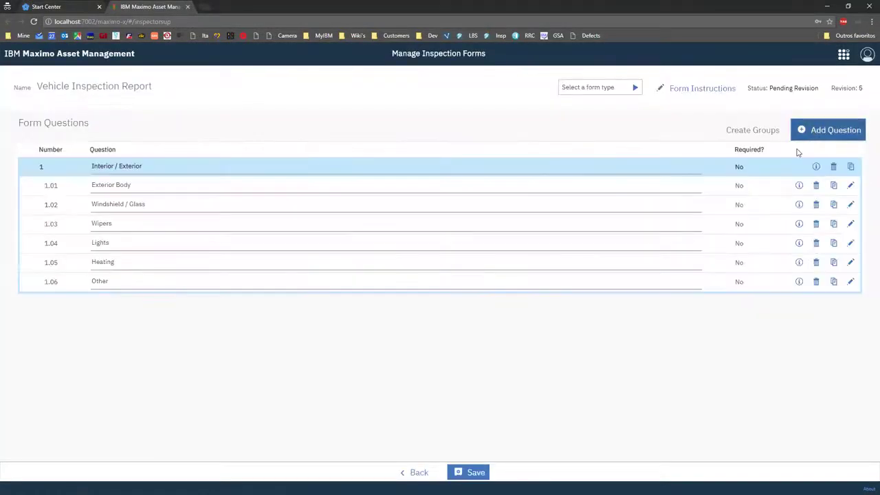
# Review Exterior Body's Option 3, which requires action with a work-order message.
pyautogui.click(849, 186)
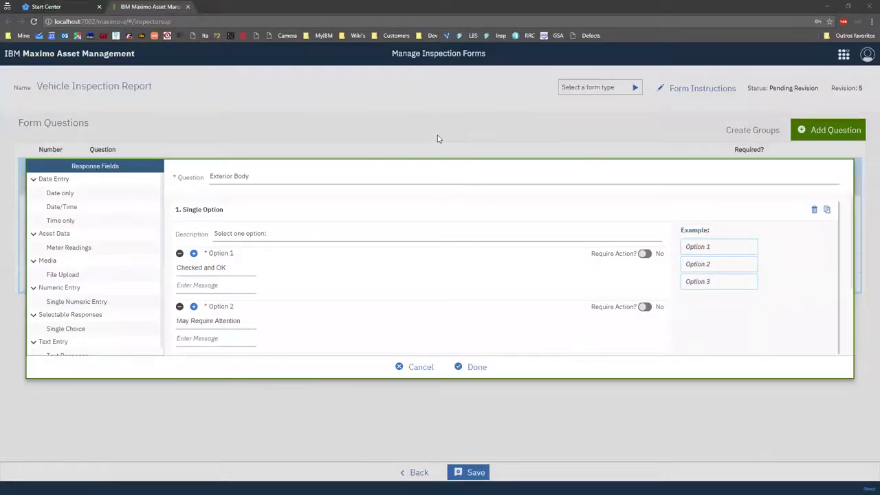
pyautogui.scroll(-2, 429, 310)
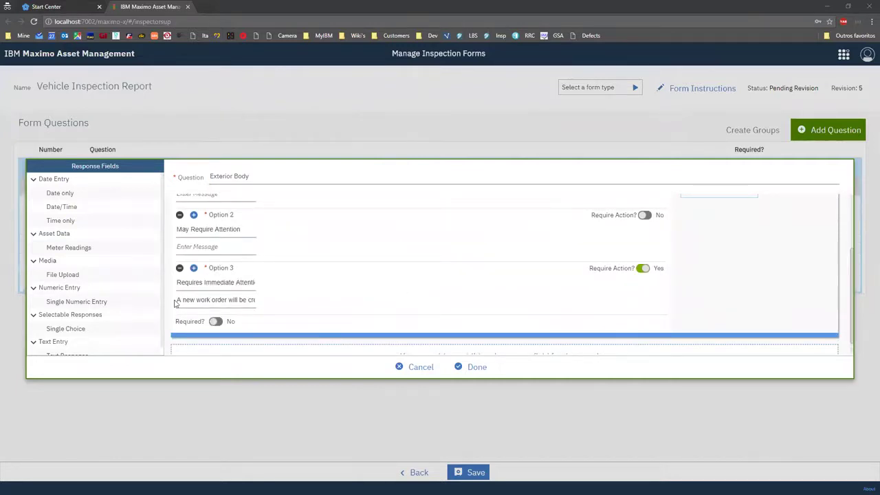
pyautogui.moveTo(183, 300); pyautogui.dragTo(230, 301)
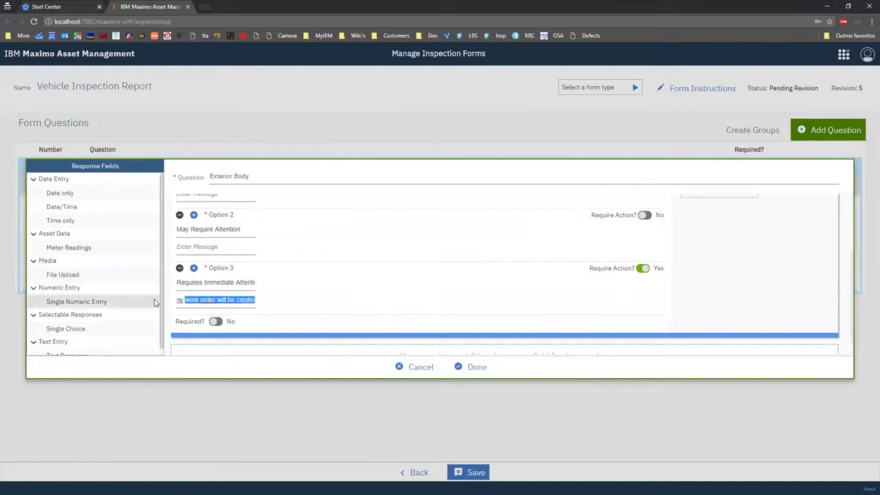
pyautogui.moveTo(155, 302); pyautogui.dragTo(515, 306)
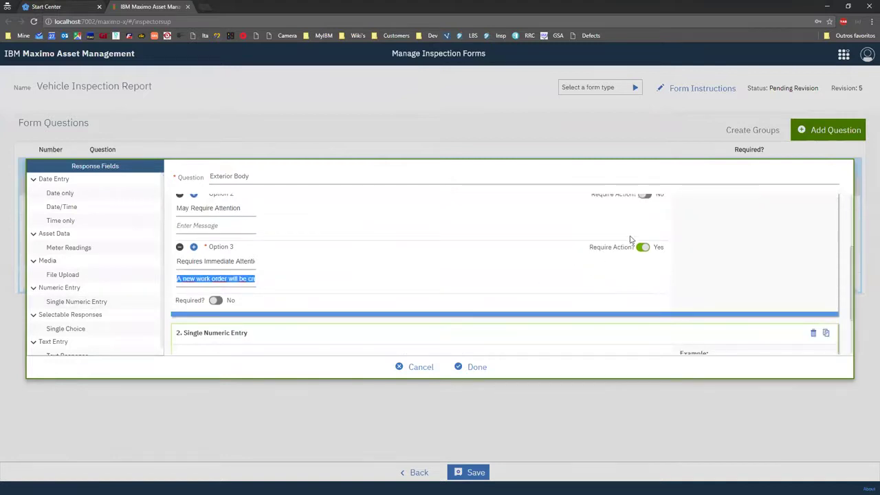
pyautogui.click(469, 367)
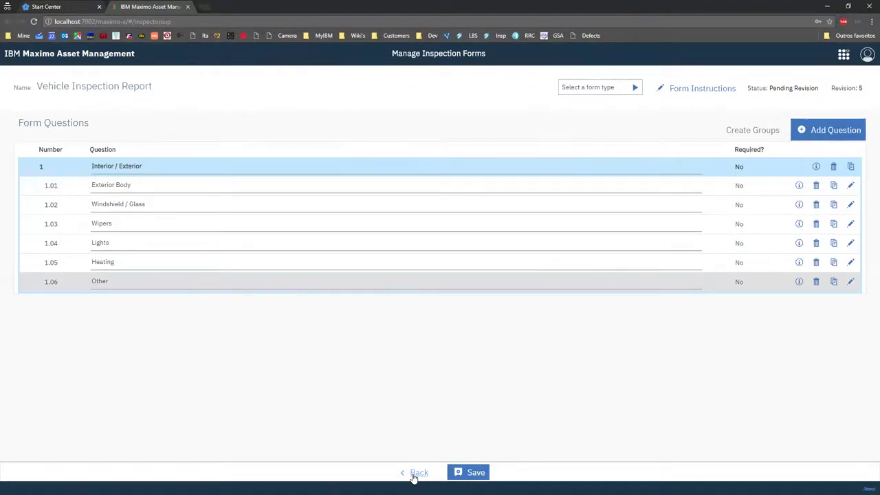
# Back in the revision history, check revision 5's Form Settings create-work-order action and cancel without changes.
pyautogui.click(415, 473)
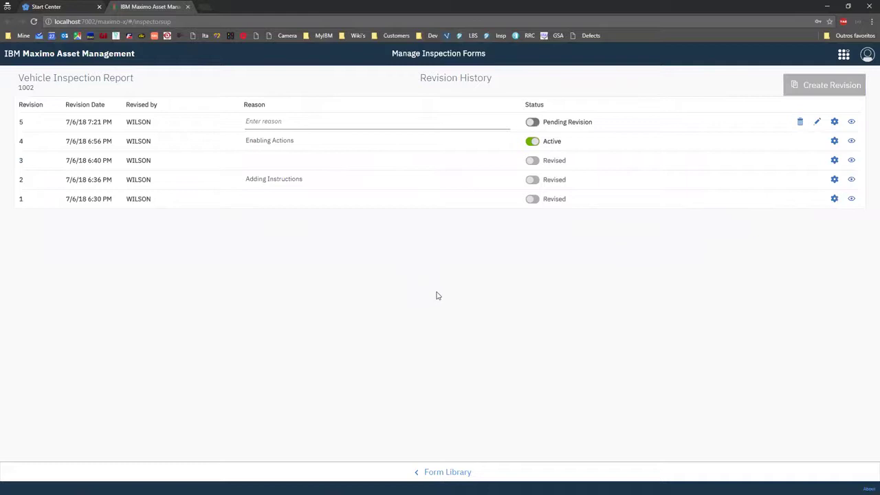
pyautogui.click(833, 122)
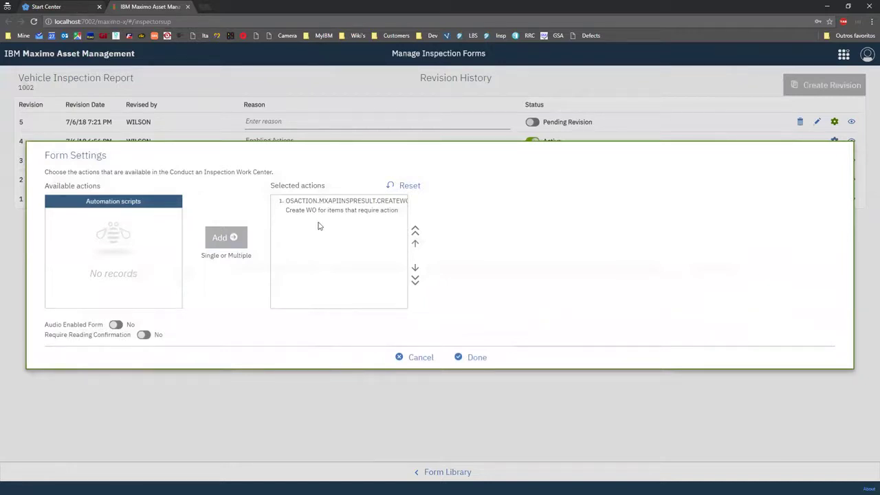
pyautogui.moveTo(323, 210)
pyautogui.click(418, 358)
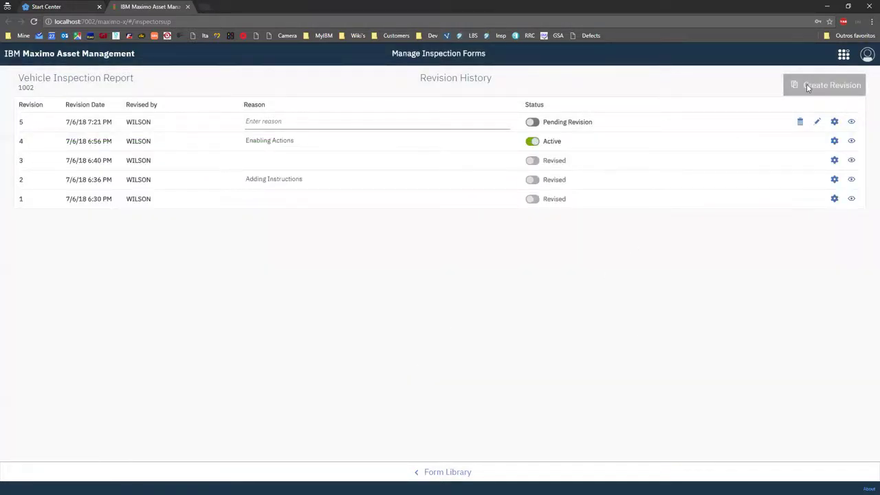
# Open the Automation Scripts application from the Start Center browser tab.
pyautogui.click(844, 55)
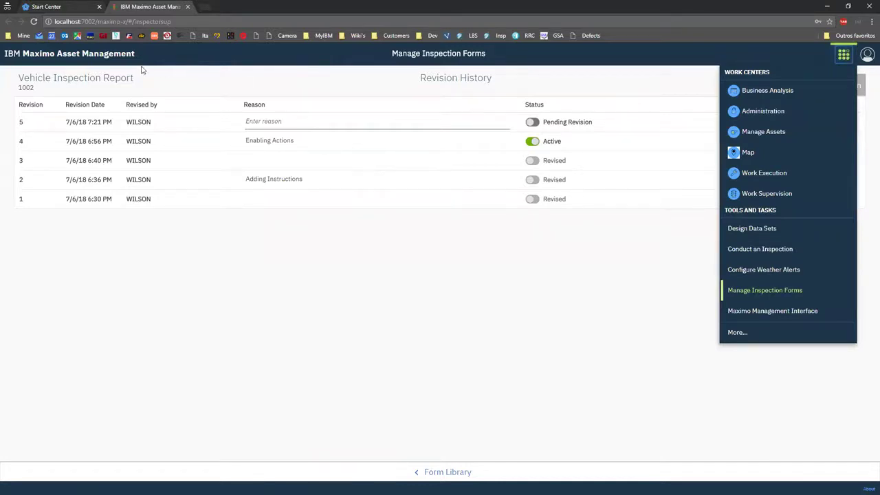
pyautogui.click(83, 6)
pyautogui.click(147, 265)
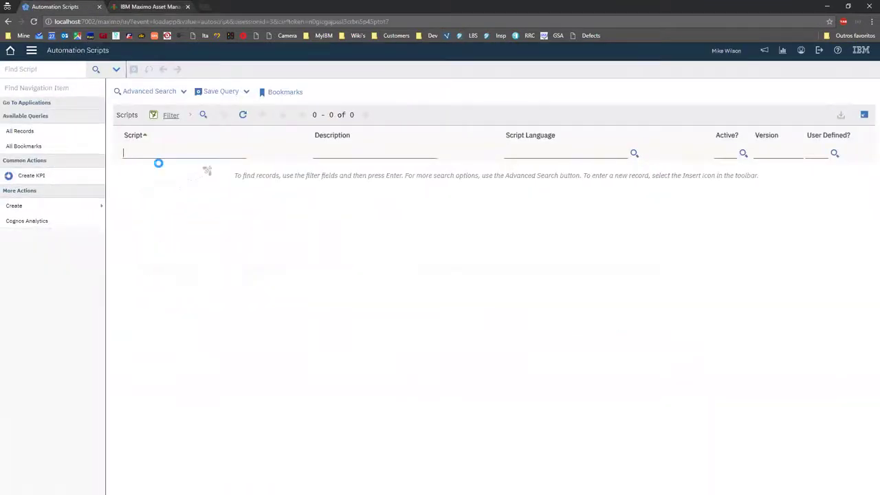
# Inspect the CREATEWO script's code for requireAction and the work-order creation line.
pyautogui.click(172, 171)
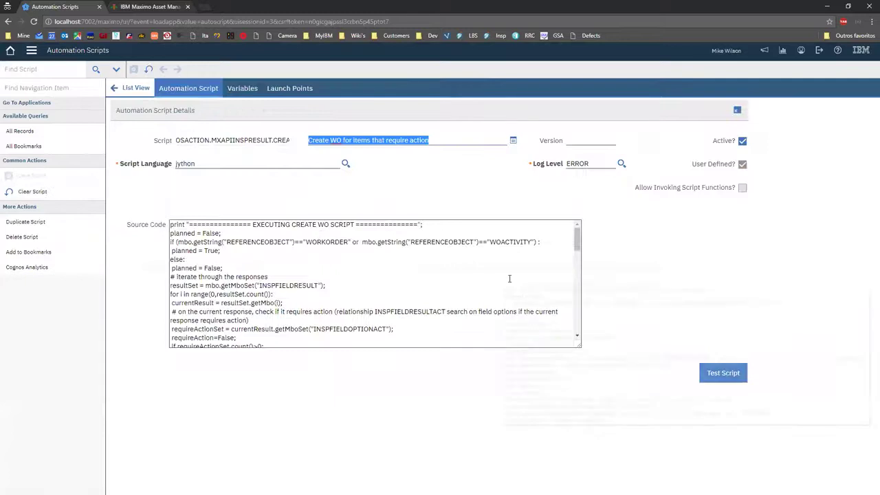
pyautogui.moveTo(578, 237); pyautogui.dragTo(583, 261)
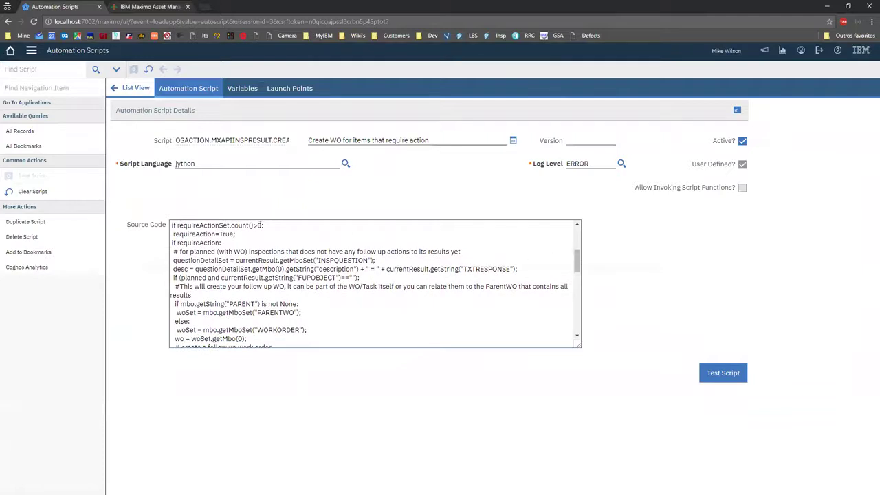
pyautogui.moveTo(221, 243); pyautogui.dragTo(177, 242)
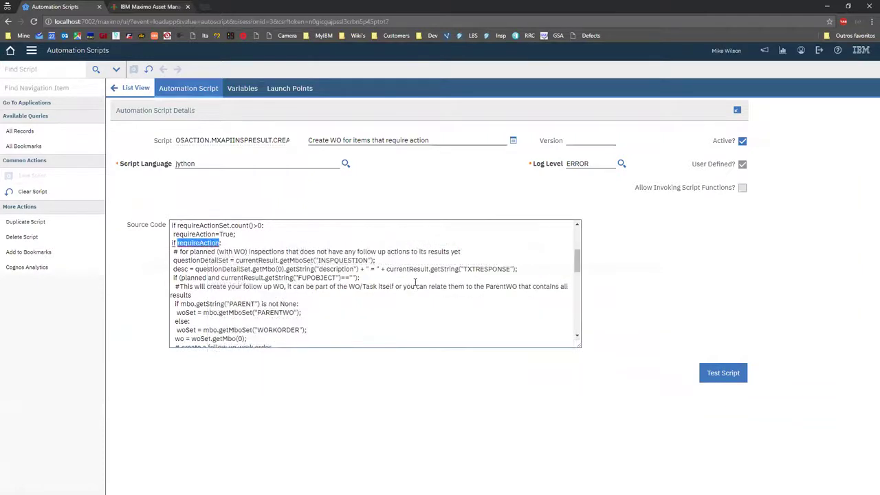
pyautogui.scroll(-3, 486, 290)
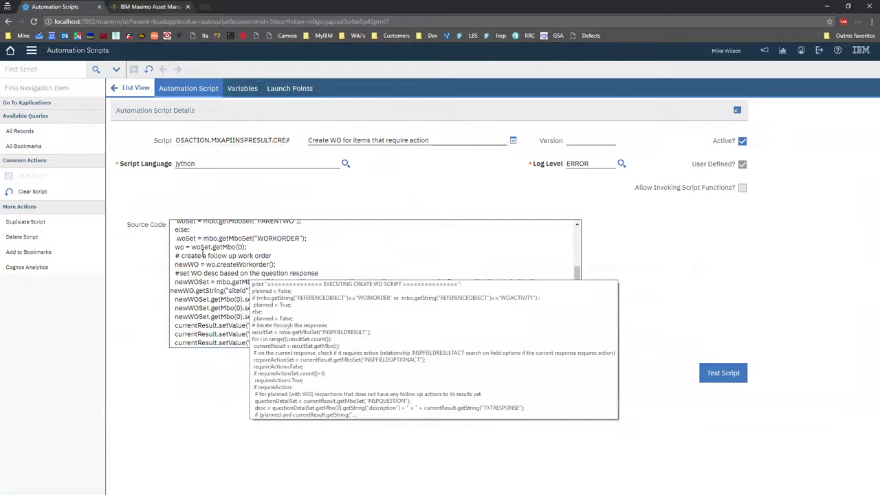
pyautogui.tripleClick(217, 265)
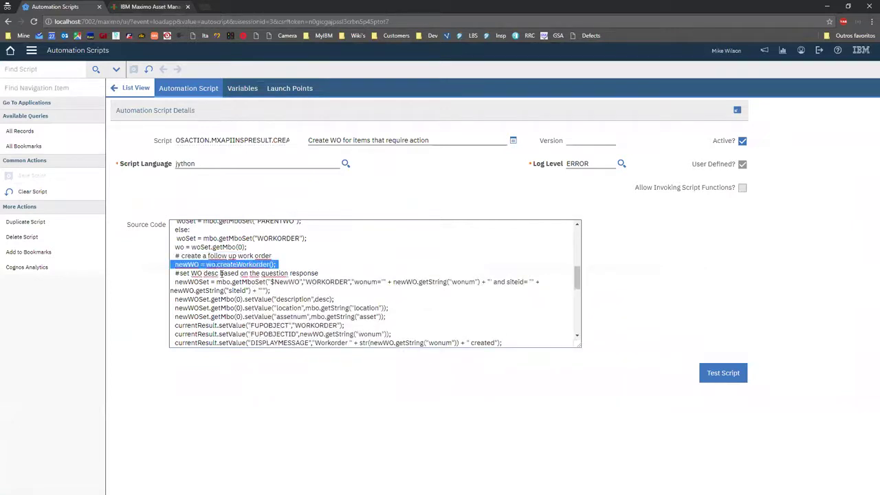
pyautogui.click(126, 87)
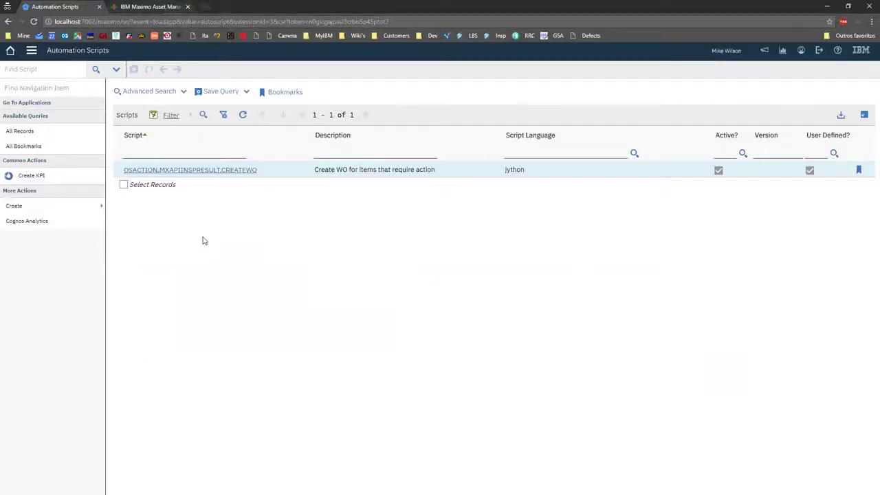
# Begin a new unscheduled inspection in Conduct an Inspection.
pyautogui.click(136, 5)
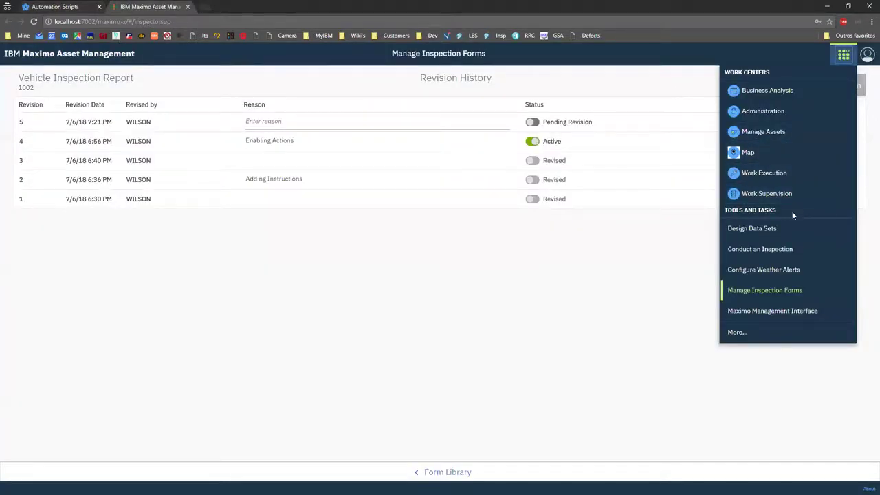
pyautogui.click(800, 249)
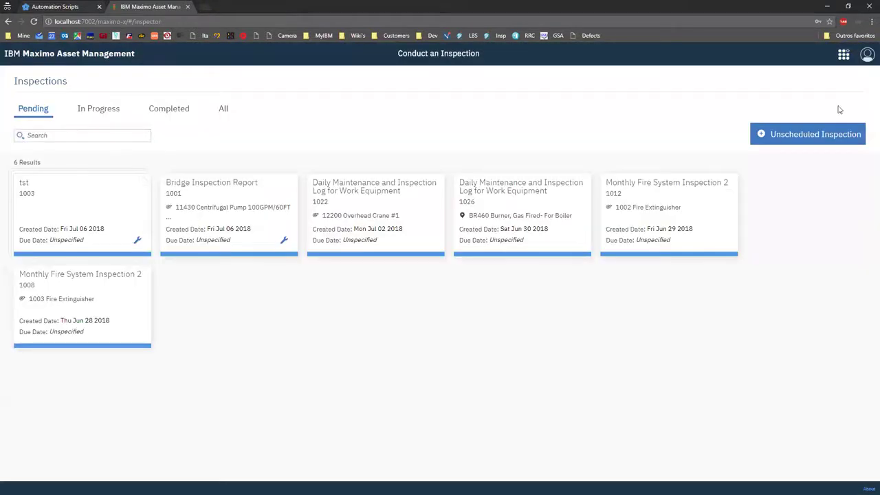
pyautogui.click(832, 135)
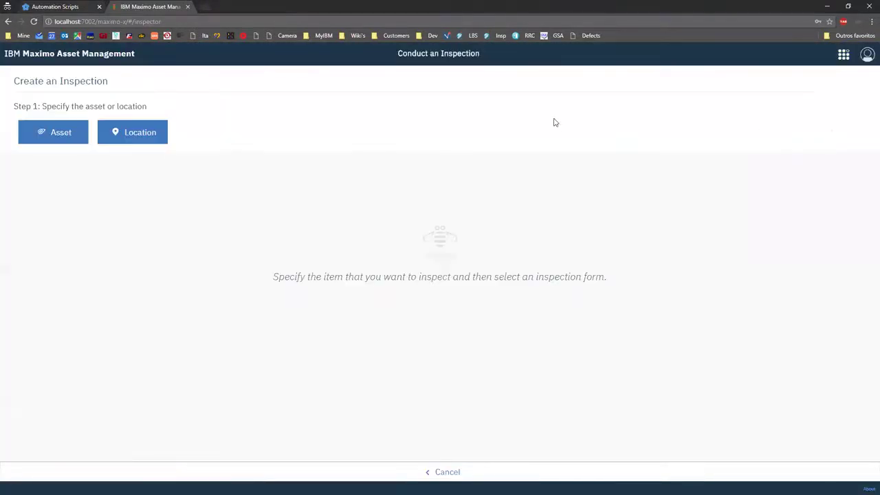
# Pick asset CAR1 (Corvette) and start its Vehicle Inspection Report form.
pyautogui.click(245, 127)
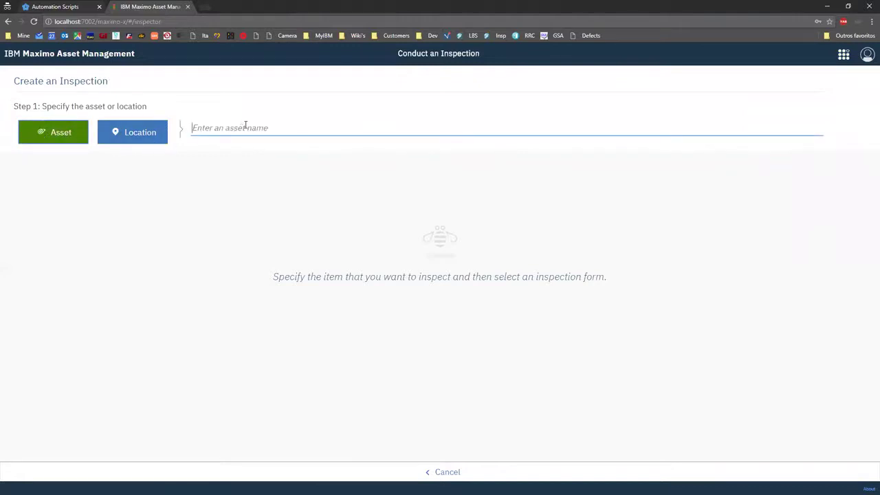
pyautogui.write('car1')
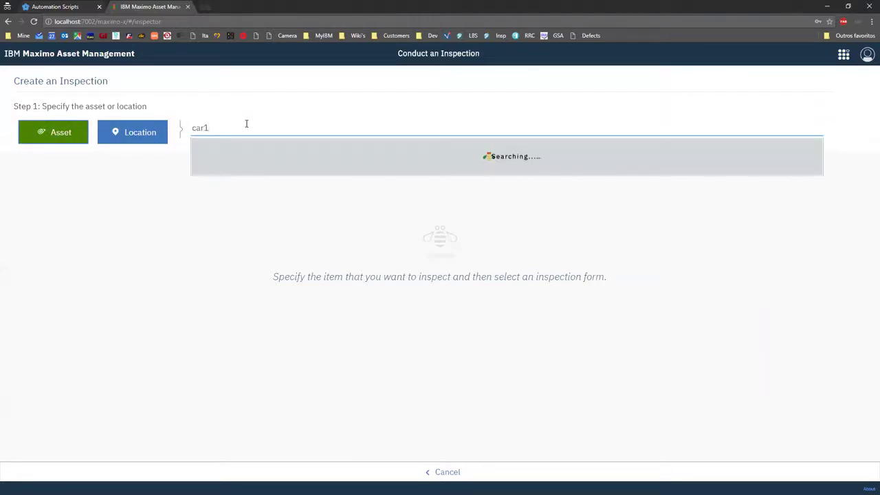
pyautogui.click(264, 149)
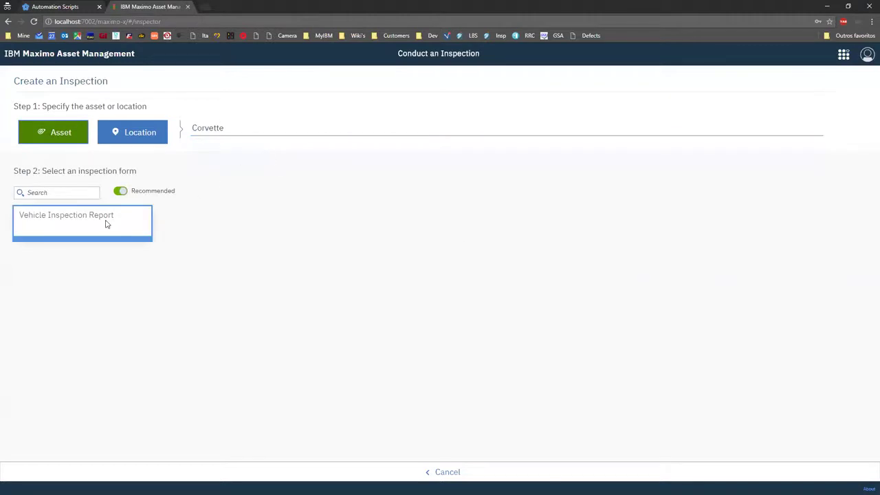
pyautogui.click(106, 224)
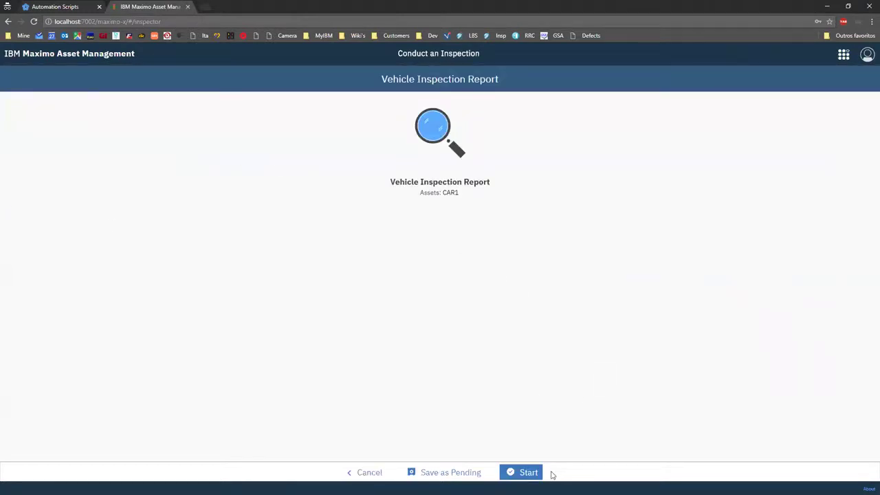
pyautogui.click(523, 473)
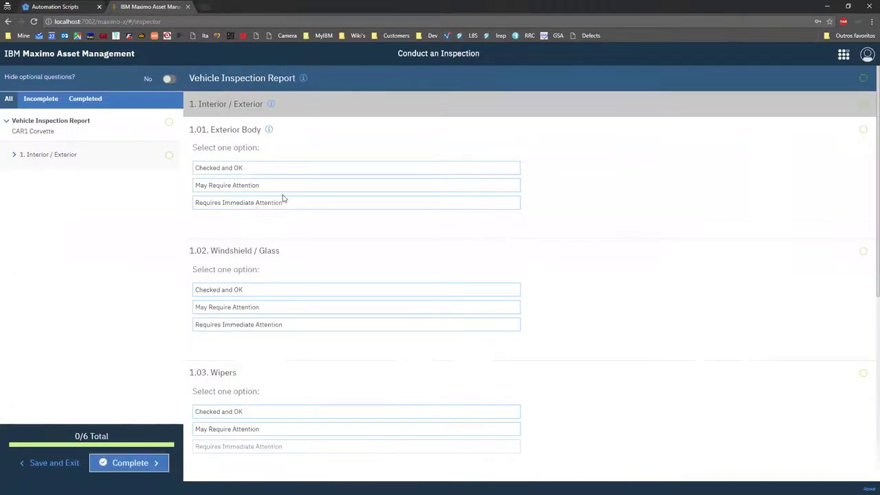
# Mark Exterior Body, Lights, Heating immediate attention, Windshield maybe, Wipers OK, then complete.
pyautogui.click(289, 203)
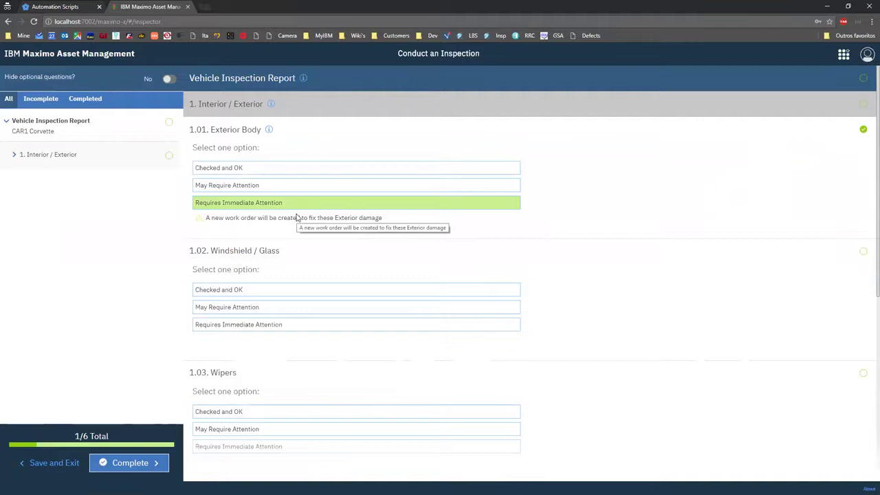
pyautogui.click(296, 311)
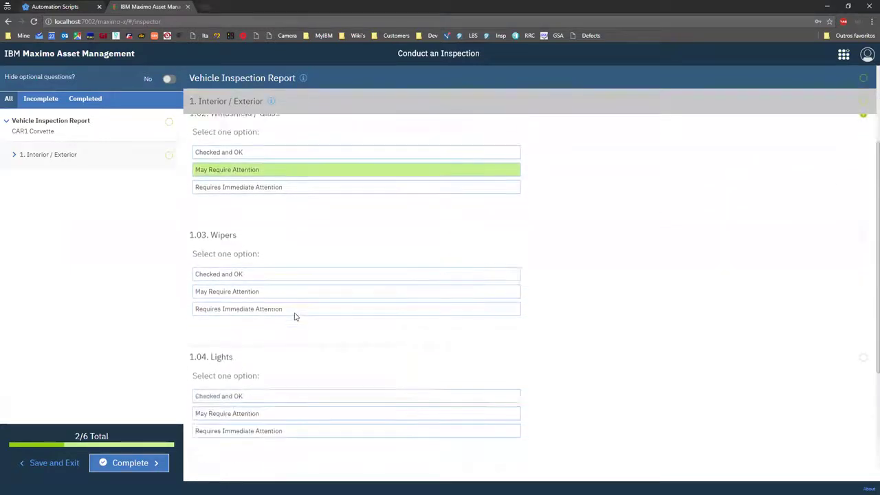
pyautogui.click(291, 278)
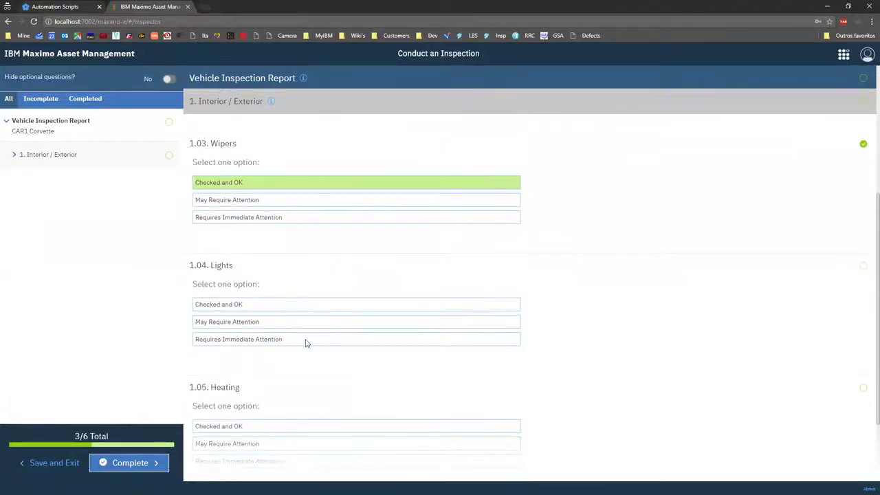
pyautogui.click(306, 343)
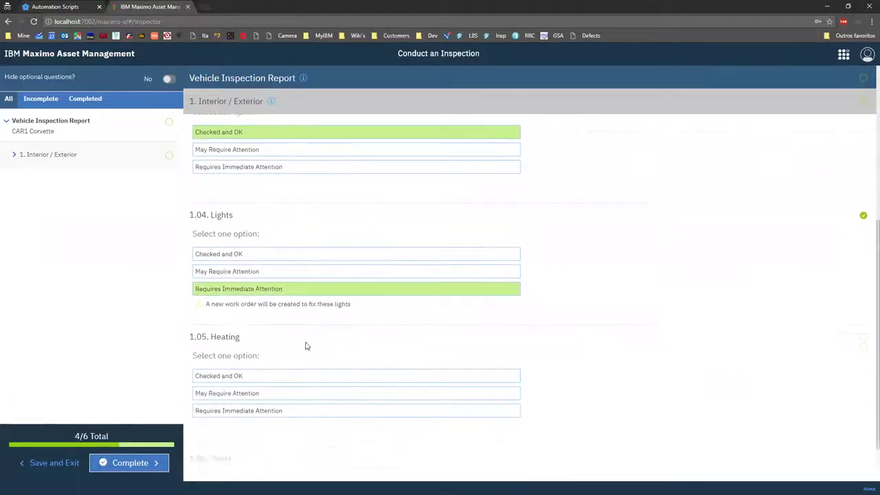
pyautogui.click(282, 371)
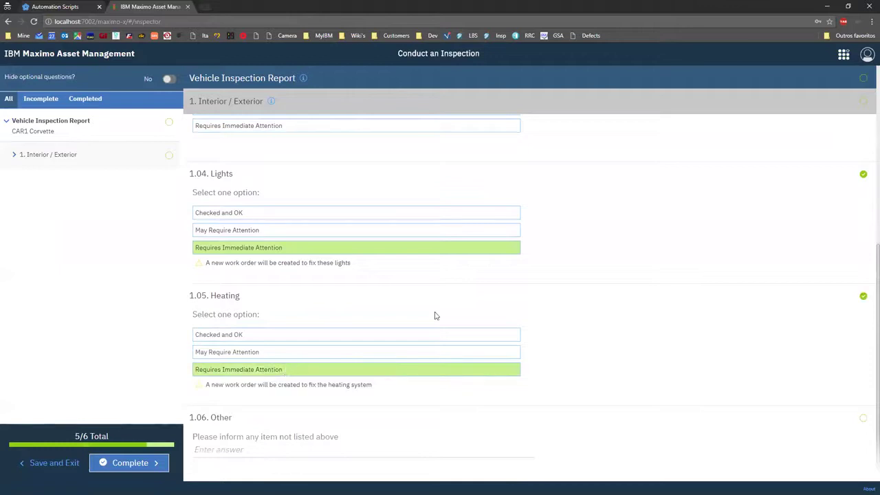
pyautogui.click(131, 462)
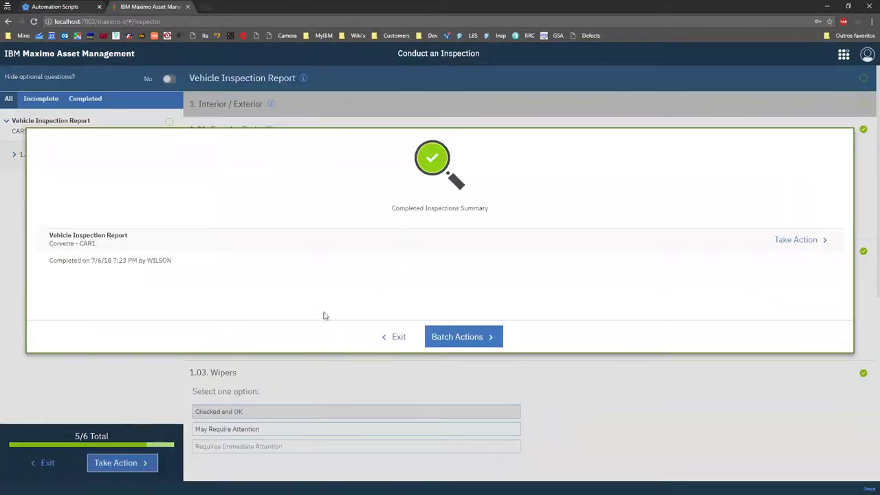
# Run Take Action's 'Create WO for items that require action' on this inspection, producing work order 1205.
pyautogui.click(782, 241)
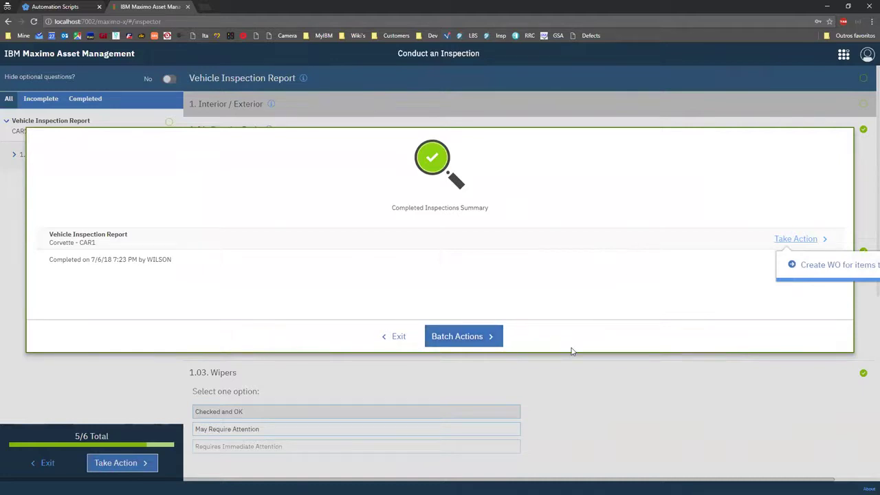
pyautogui.click(490, 337)
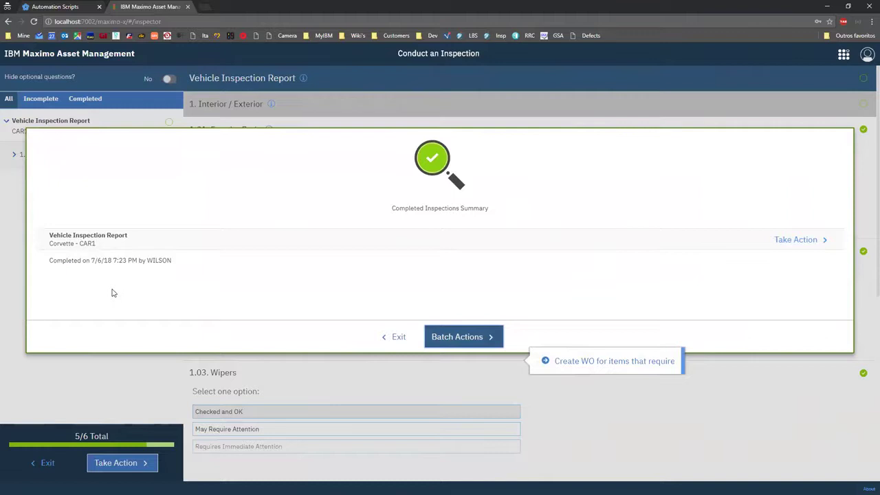
pyautogui.click(745, 312)
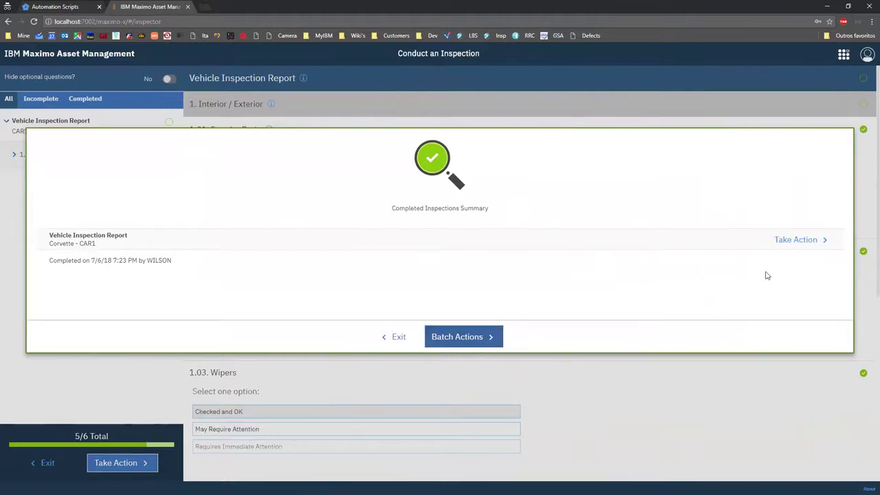
pyautogui.click(787, 239)
pyautogui.click(795, 265)
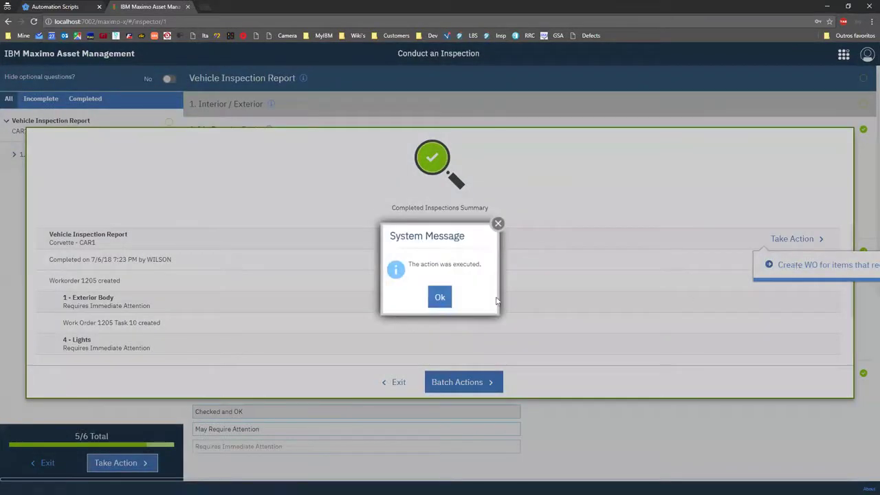
pyautogui.click(452, 297)
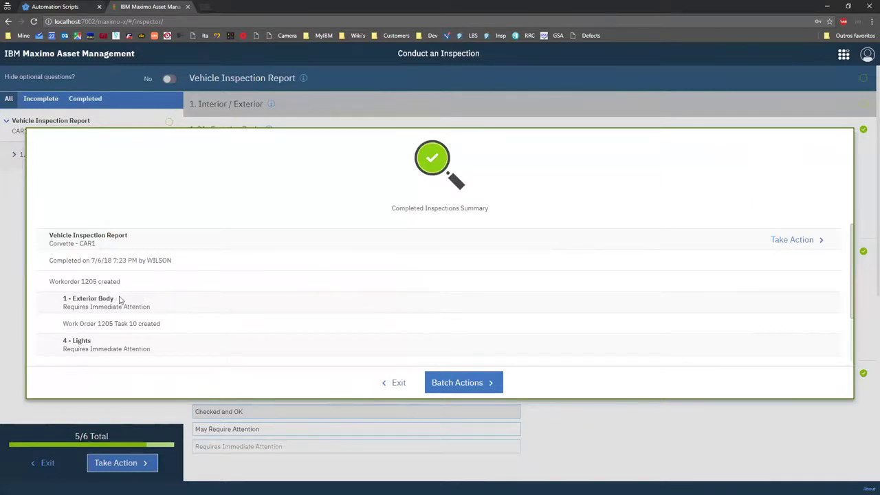
pyautogui.scroll(-2, 120, 303)
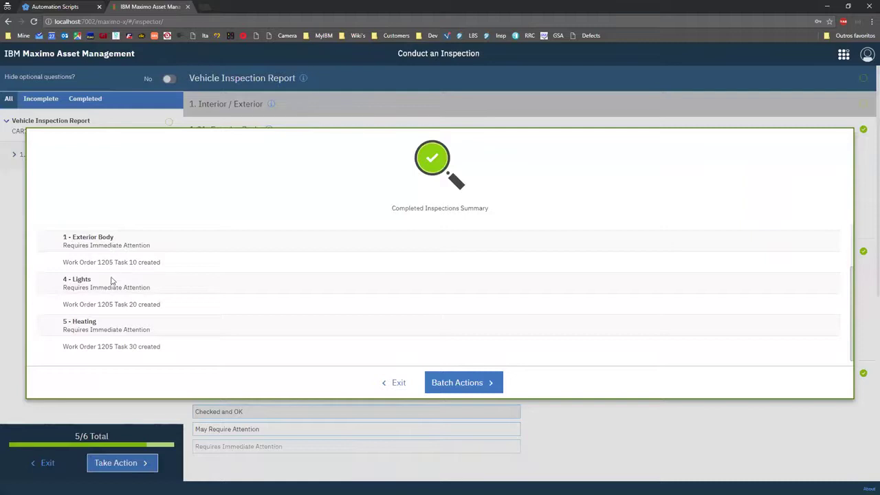
pyautogui.scroll(2, 145, 268)
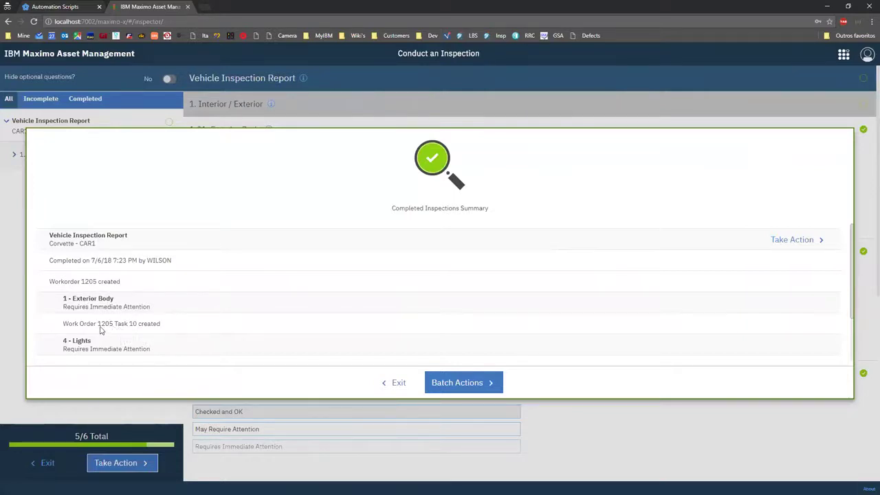
# From the Start Center, filter work orders to 1205 and open its record.
pyautogui.click(50, 6)
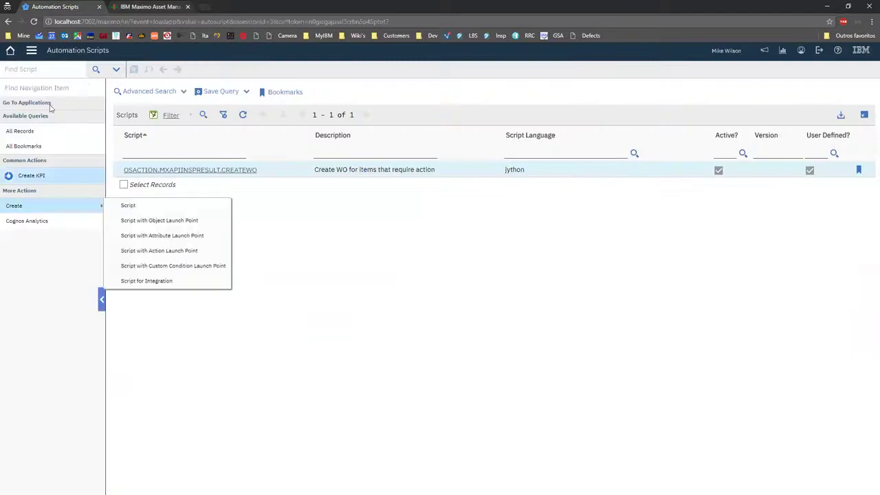
pyautogui.click(10, 50)
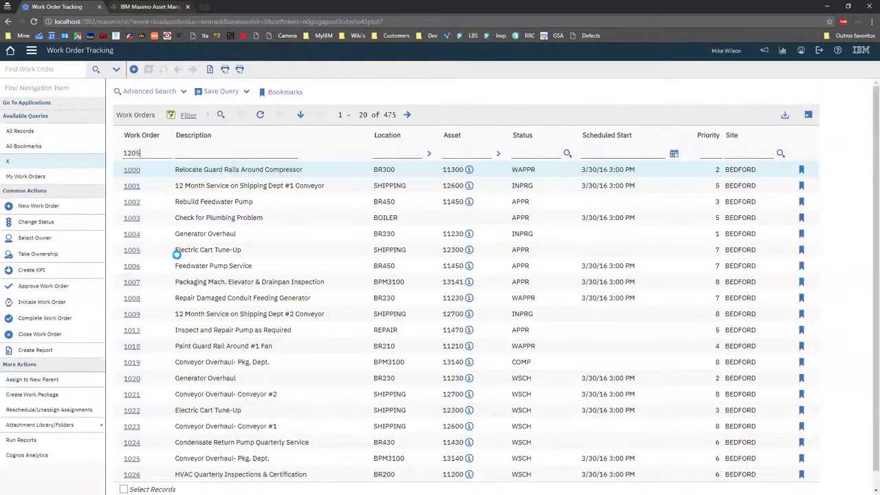
pyautogui.press('Return')
pyautogui.click(133, 170)
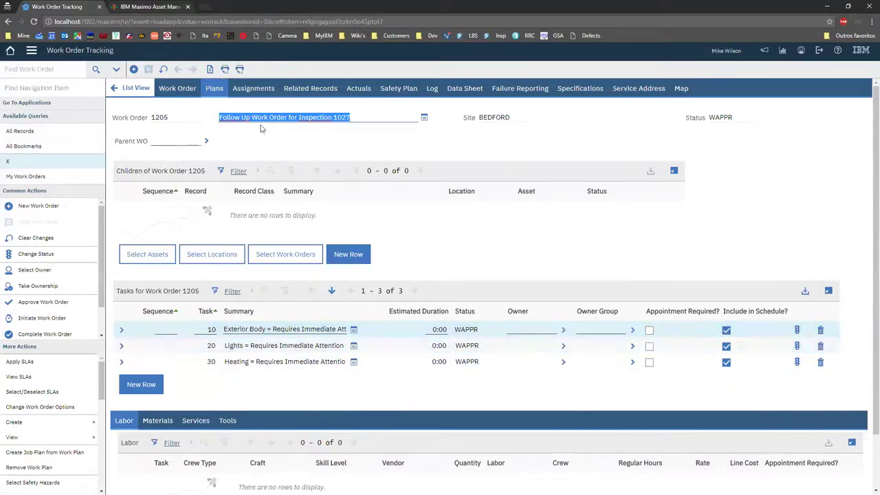
# Reopen completed Corvette inspection 1027 and display its summary showing work order 1205.
pyautogui.click(152, 6)
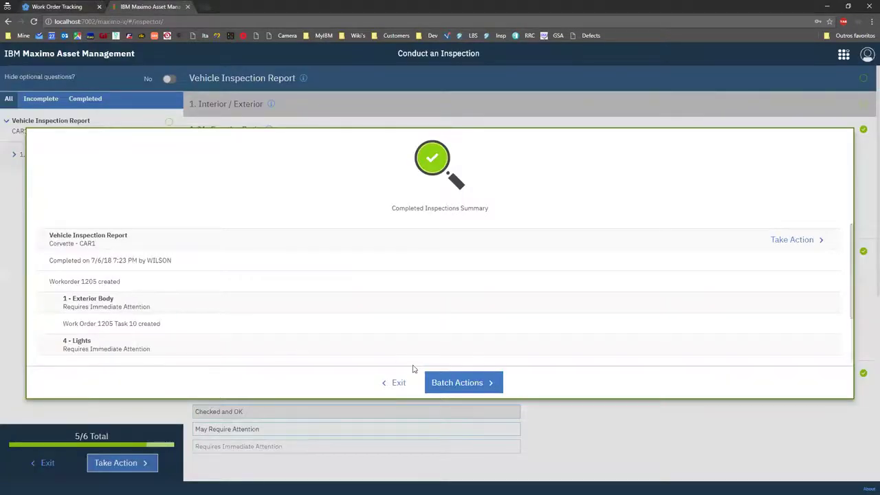
pyautogui.click(397, 381)
pyautogui.click(42, 462)
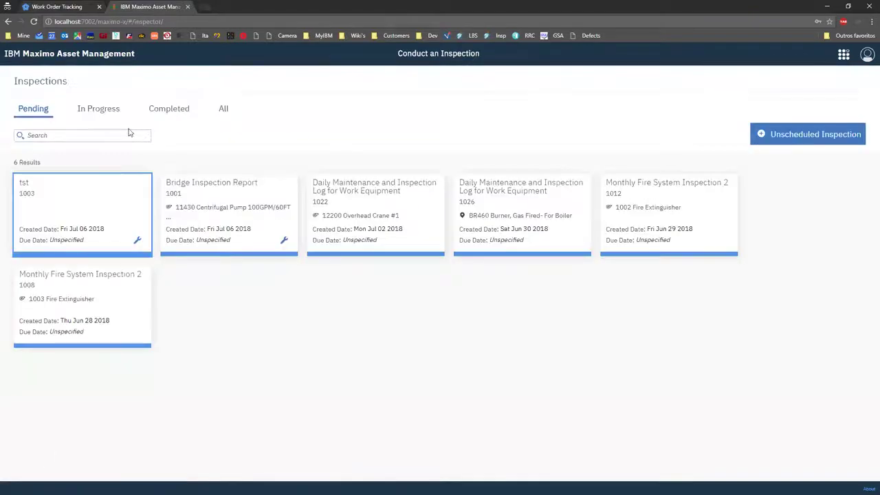
pyautogui.click(168, 110)
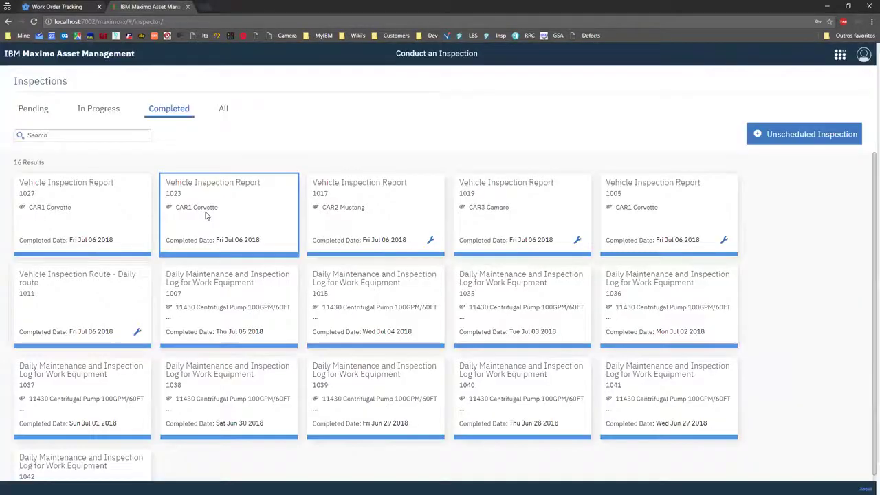
pyautogui.click(108, 200)
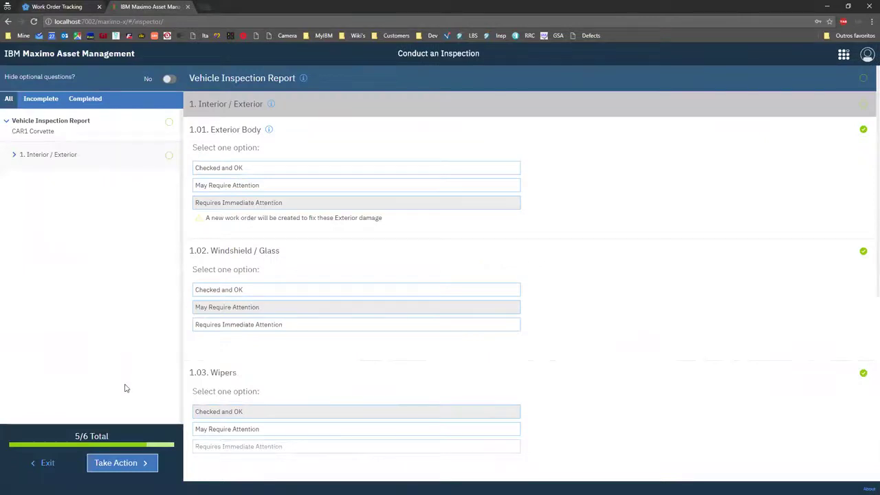
pyautogui.click(148, 466)
pyautogui.click(199, 454)
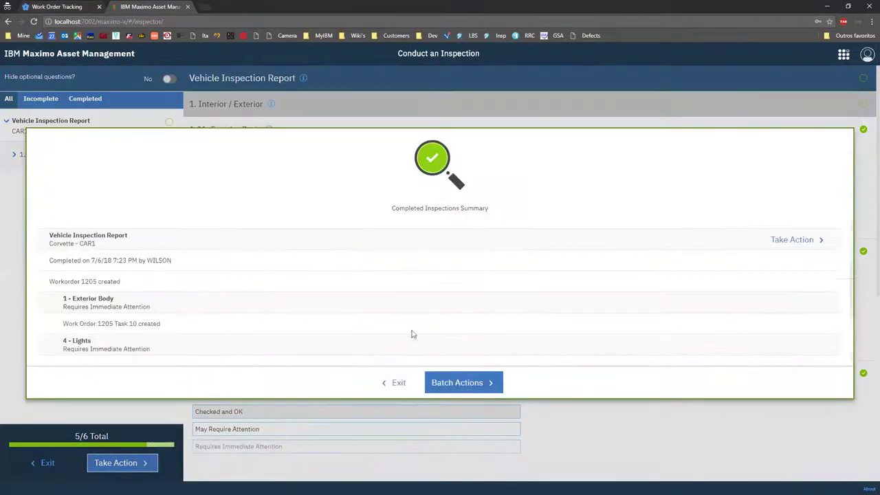